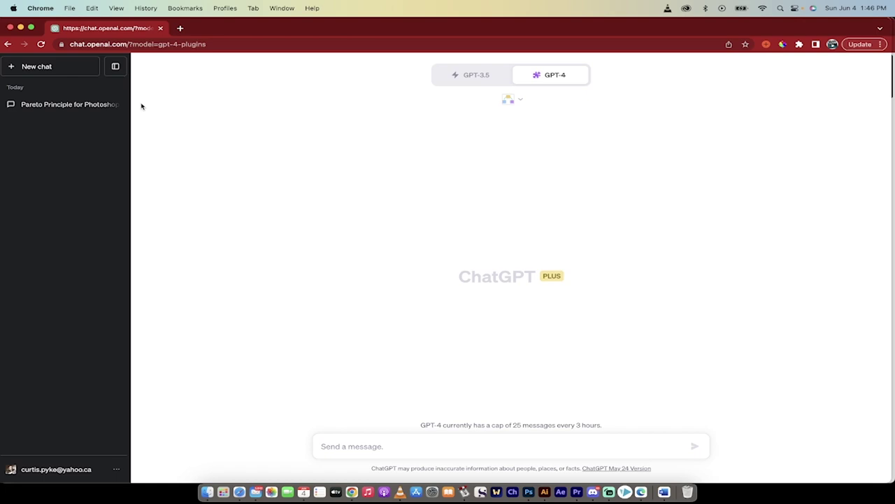
- Open the 'Pareto Principle for Photoshop' chat and scroll through its breakdown and five-area diagram
{"action": "left_click", "coordinate": [62, 107]}
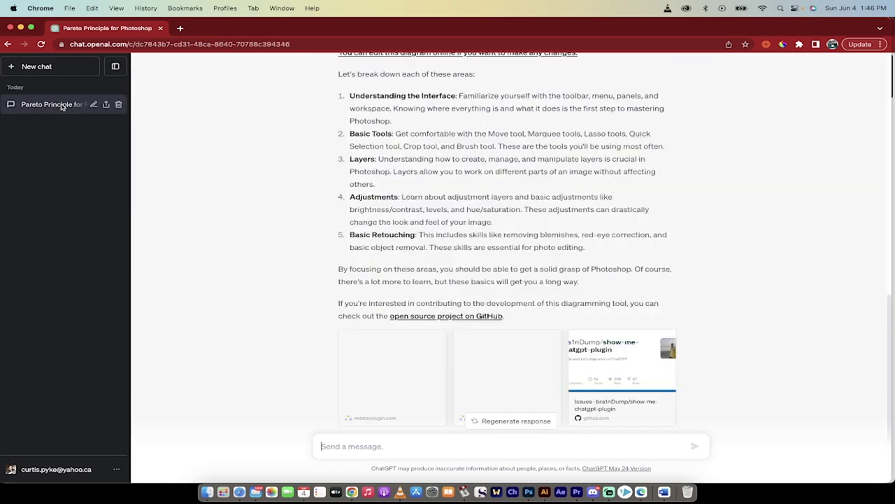
{"action": "scroll", "coordinate": [335, 144], "scroll_direction": "up", "scroll_amount": 15}
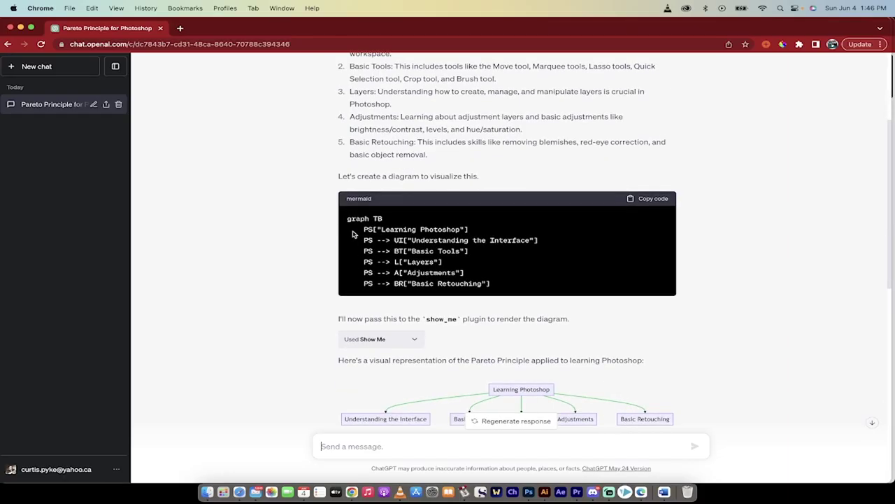
{"action": "scroll", "coordinate": [304, 270], "scroll_direction": "down", "scroll_amount": 4}
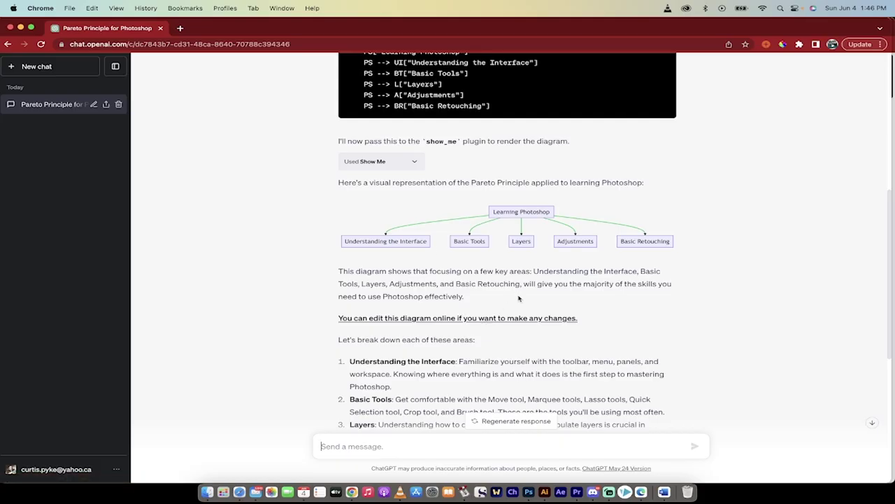
{"action": "scroll", "coordinate": [519, 299], "scroll_direction": "down", "scroll_amount": 3}
{"action": "scroll", "coordinate": [402, 230], "scroll_direction": "up", "scroll_amount": 10}
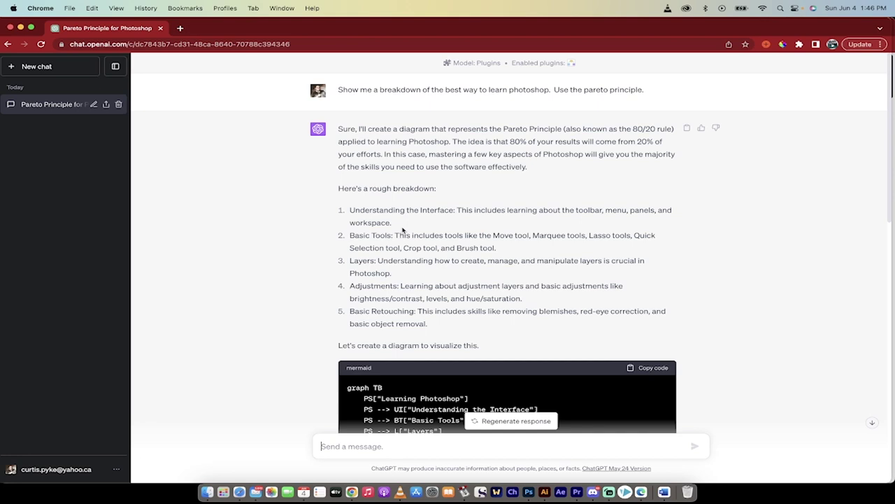
- Start a new chat on GPT-4 in Plugins mode
{"action": "left_click", "coordinate": [53, 67]}
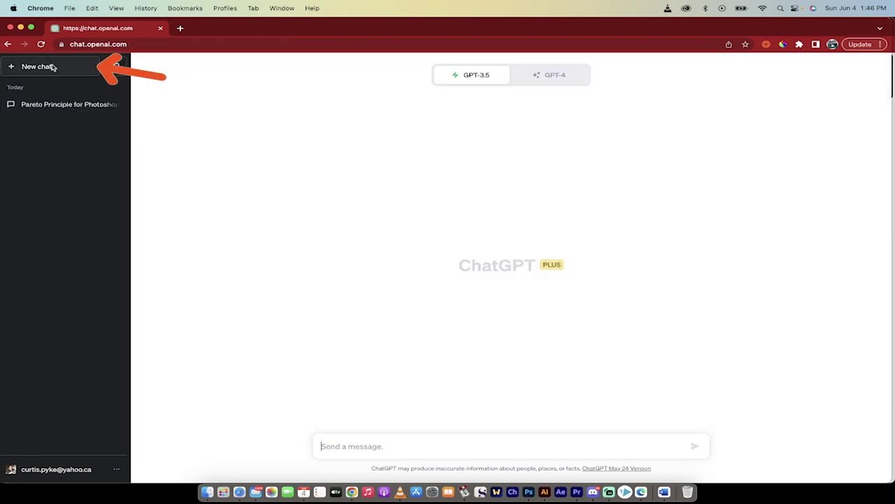
{"action": "left_click", "coordinate": [565, 78]}
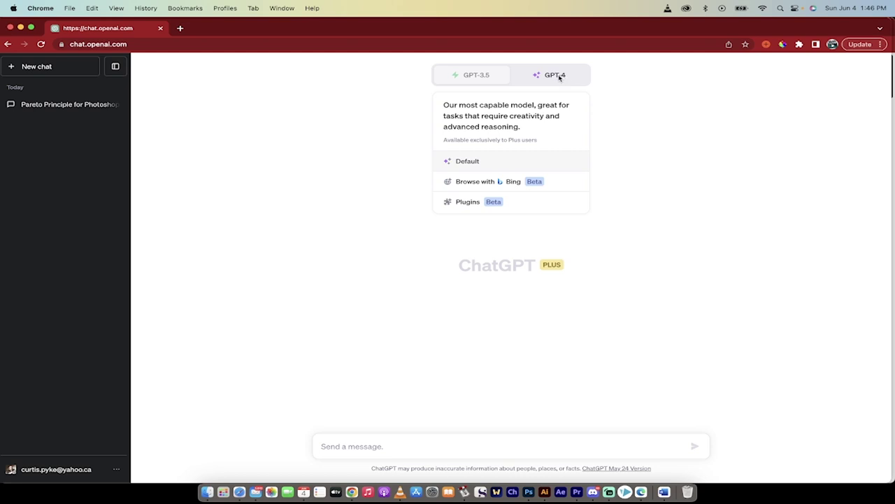
{"action": "left_click", "coordinate": [558, 77]}
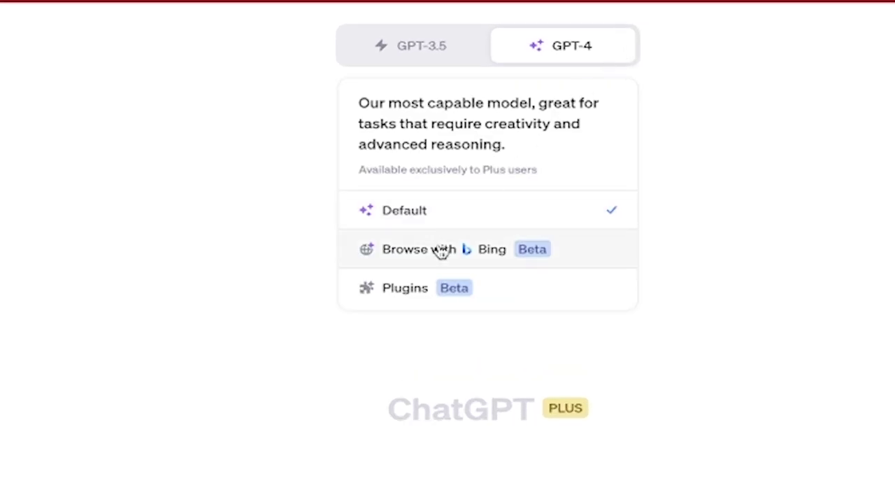
{"action": "left_click", "coordinate": [418, 298]}
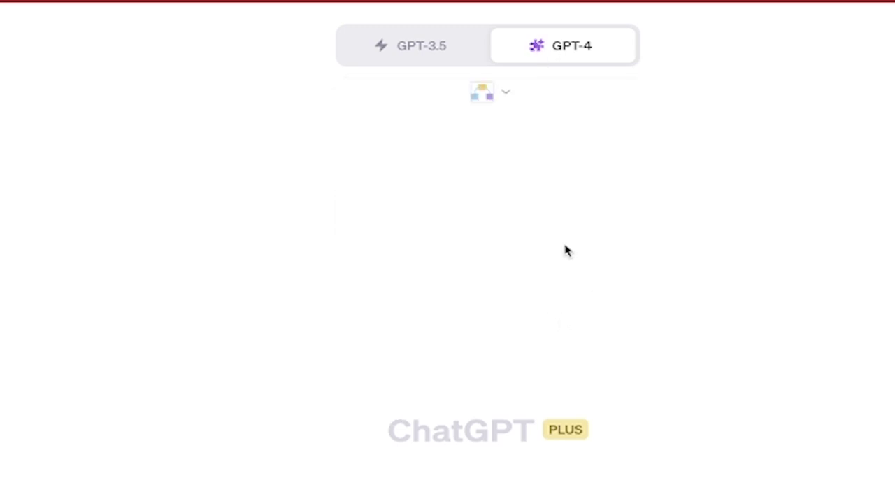
{"action": "mouse_move", "coordinate": [587, 45]}
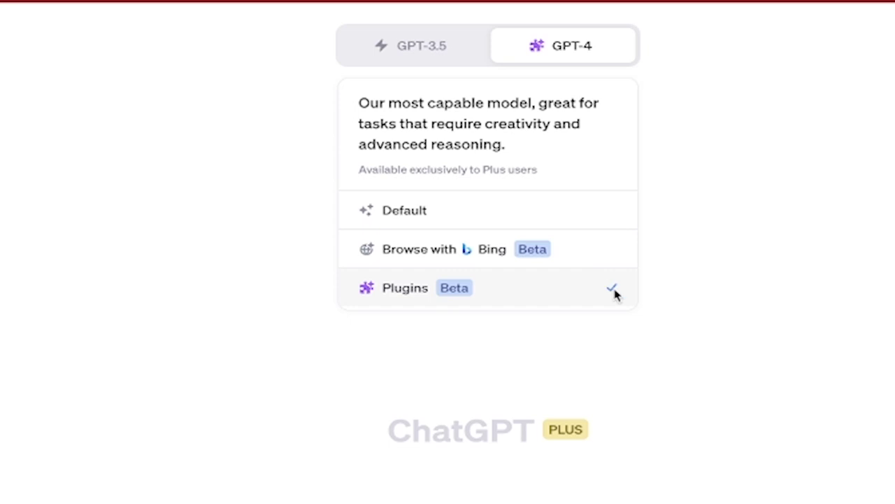
{"action": "left_click", "coordinate": [417, 295]}
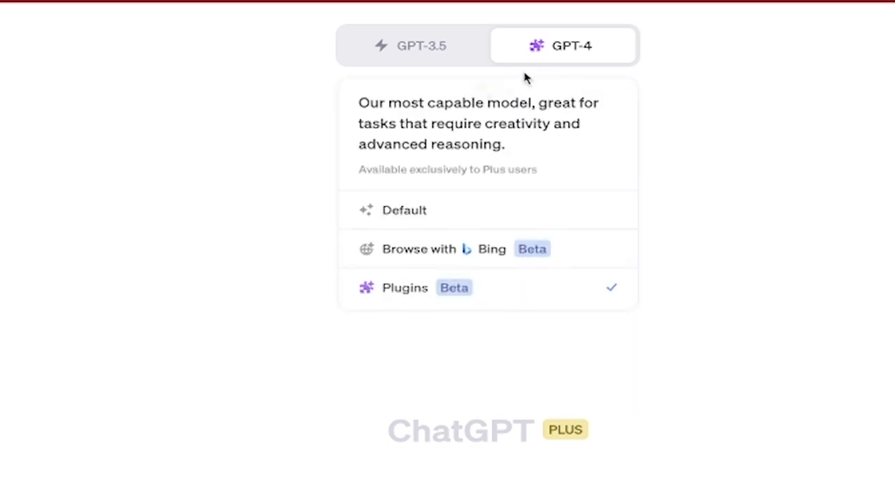
- Check the plugin list to confirm Show Me is enabled
{"action": "mouse_move", "coordinate": [606, 64]}
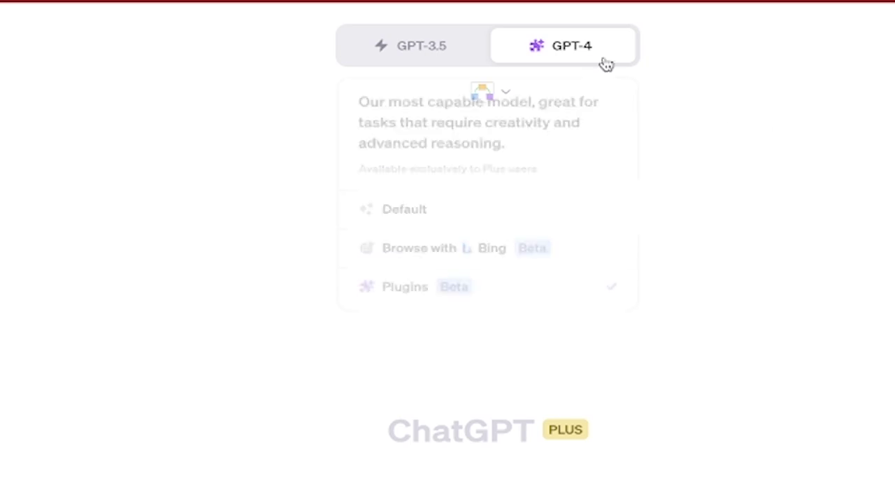
{"action": "left_click", "coordinate": [510, 96]}
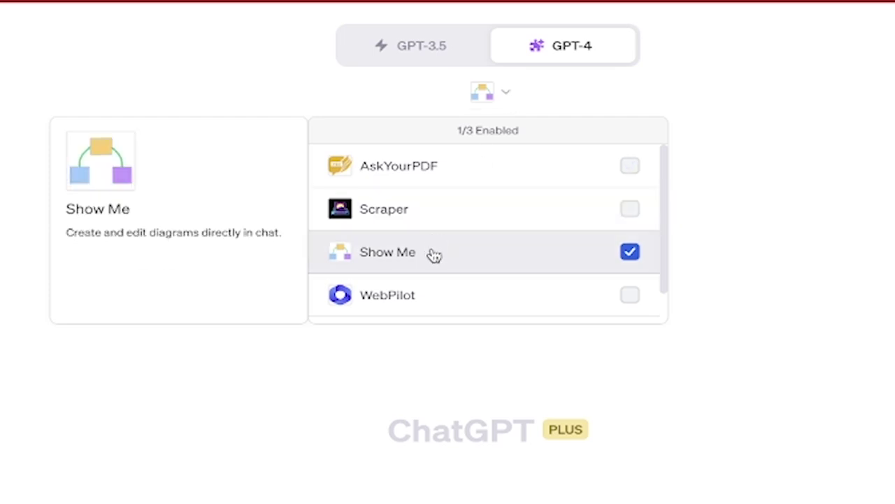
{"action": "scroll", "coordinate": [434, 255], "scroll_direction": "down", "scroll_amount": 1}
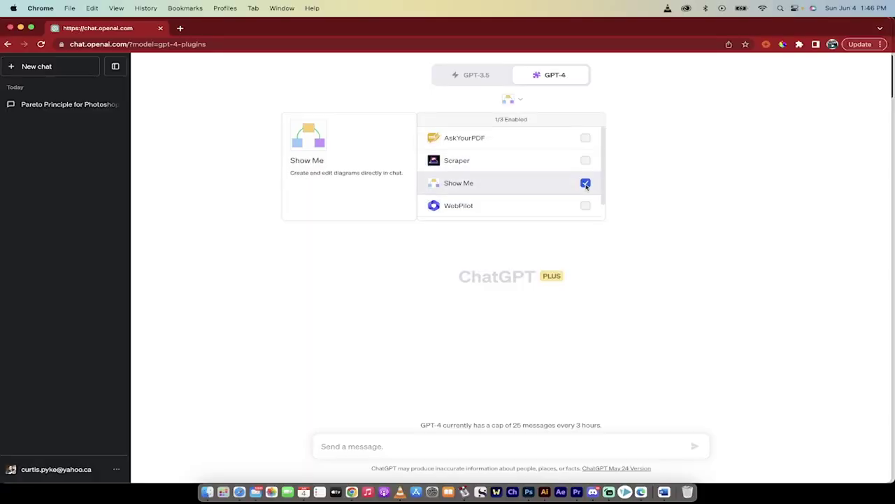
{"action": "scroll", "coordinate": [513, 191], "scroll_direction": "down", "scroll_amount": 1}
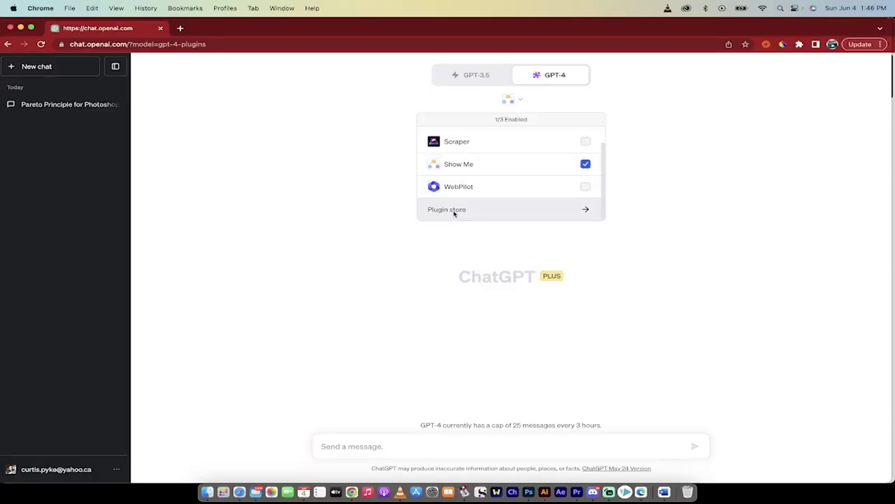
{"action": "left_click", "coordinate": [452, 210]}
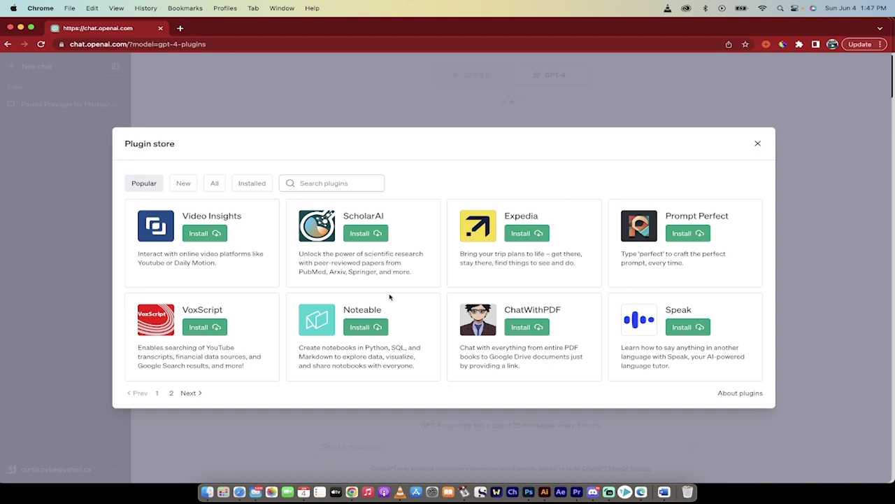
{"action": "left_click", "coordinate": [171, 395]}
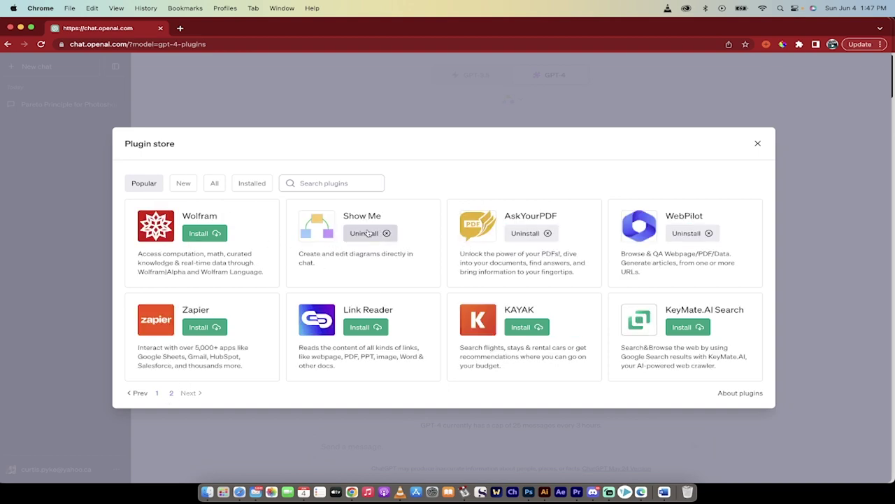
{"action": "left_click", "coordinate": [758, 143]}
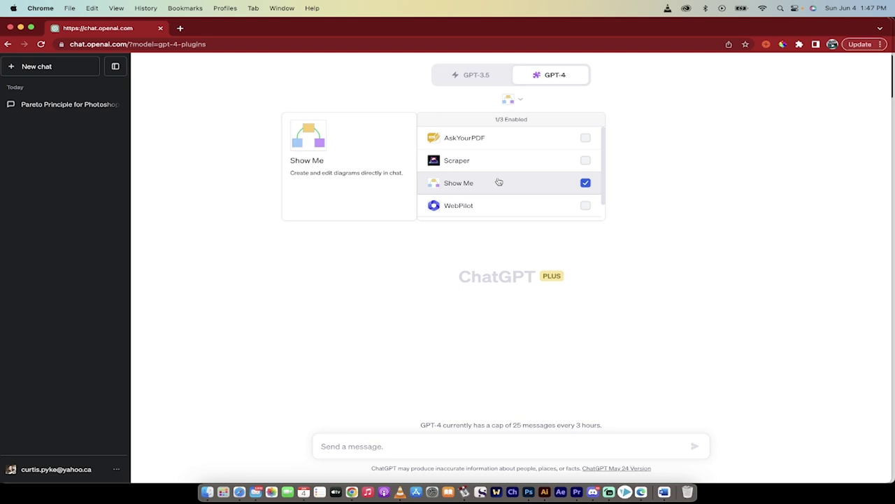
- Send the prompt 'Show me how a car engine works. Use the pareto principle'
{"action": "left_click", "coordinate": [335, 449]}
{"action": "type", "text": "How does"}
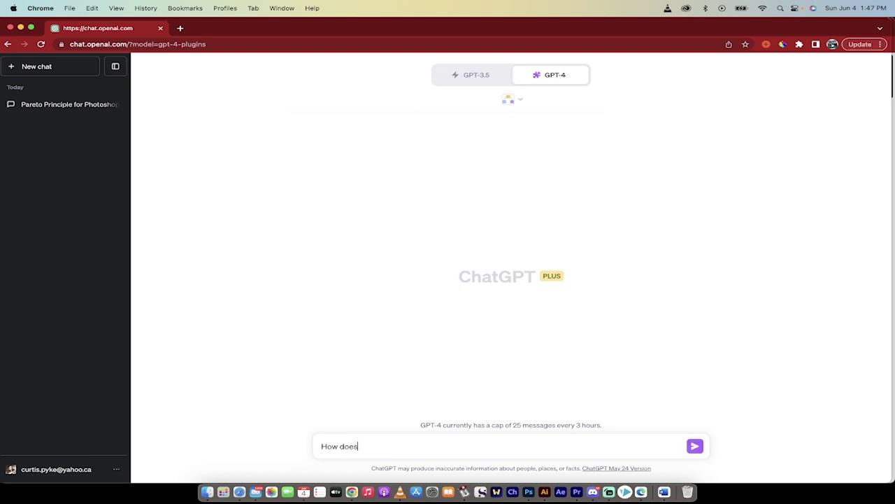
{"action": "type", "text": " a"}
{"action": "key", "text": "super+a"}
{"action": "type", "text": "Show me how a car engine "}
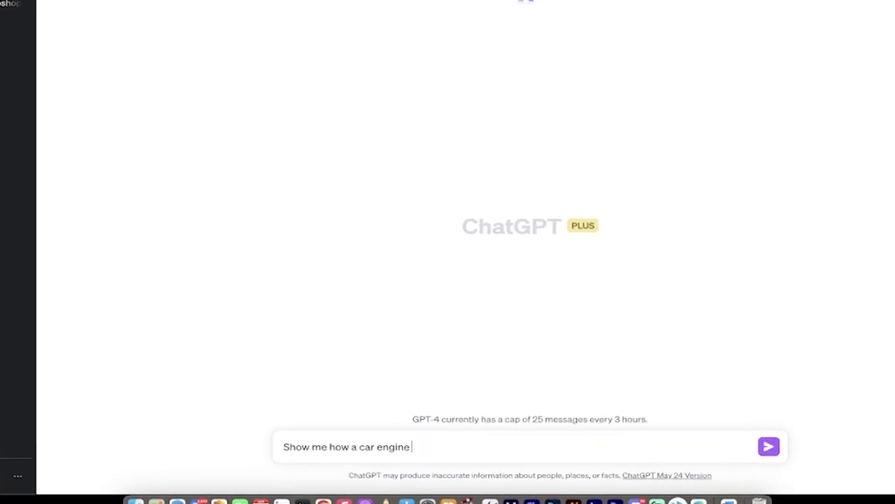
{"action": "type", "text": "works"}
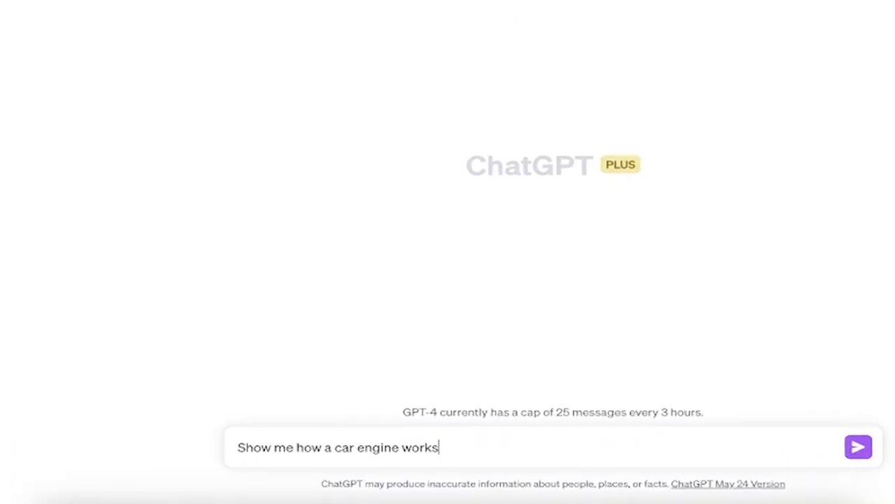
{"action": "type", "text": ".  Use the pareto"}
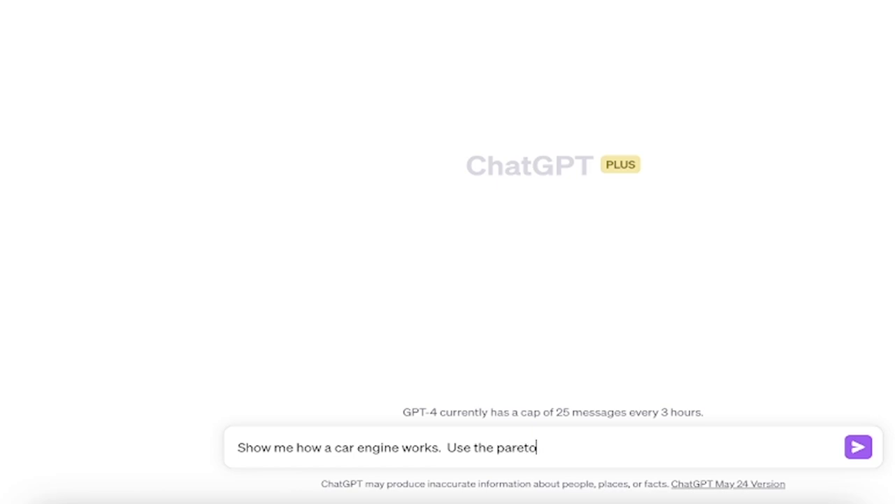
{"action": "type", "text": " principle"}
{"action": "key", "text": "Return"}
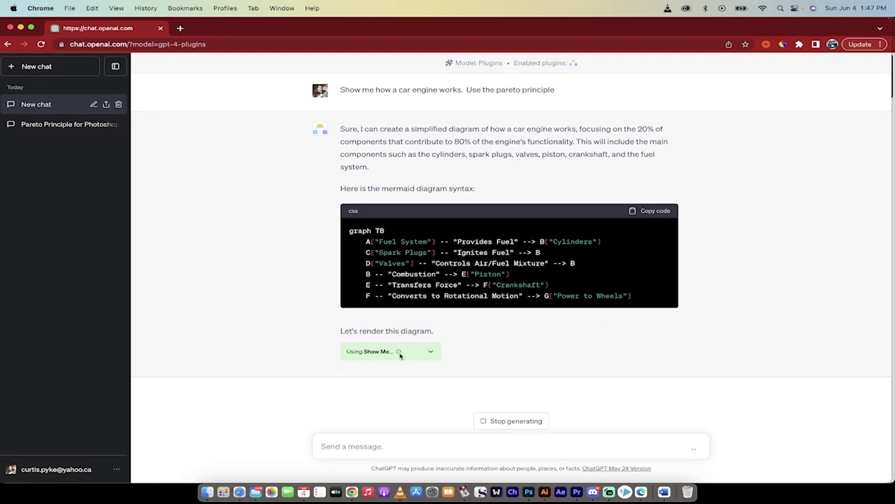
- Expand the Show Me request, then open the car-engine flowchart in Mermaid Live Editor
{"action": "left_click", "coordinate": [433, 352]}
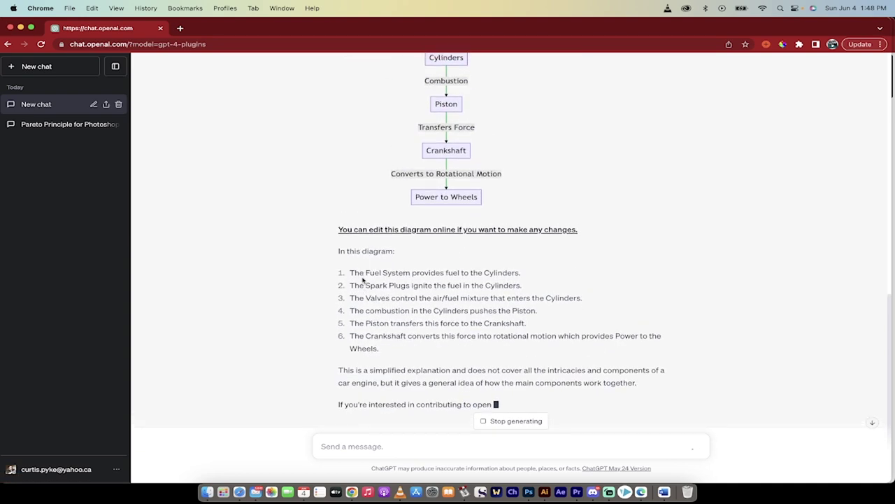
{"action": "left_click", "coordinate": [412, 217]}
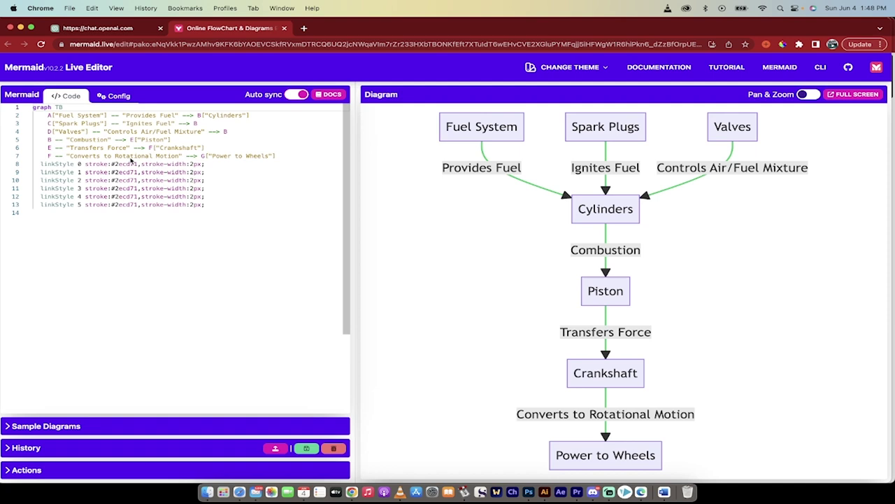
- Replace 'Wheels' in the last node with a person's name and add a 'Z[]CAKE' line after Valves
{"action": "left_click_drag", "start_coordinate": [246, 156], "coordinate": [261, 158]}
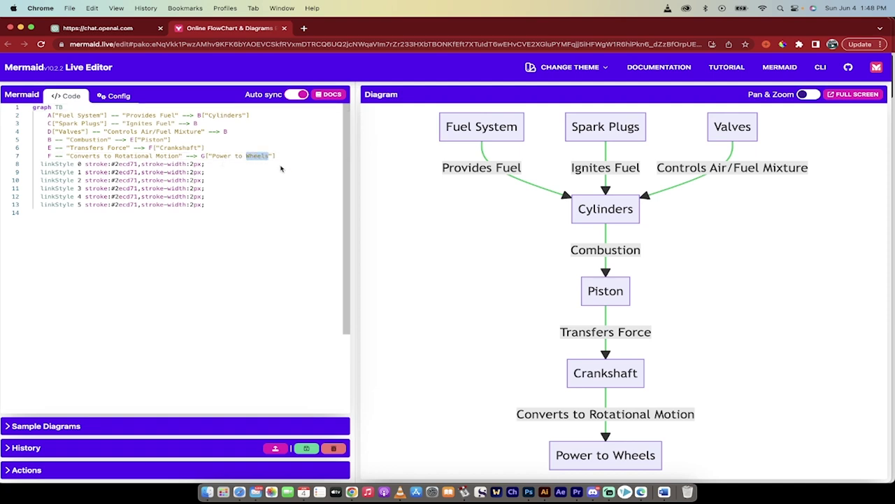
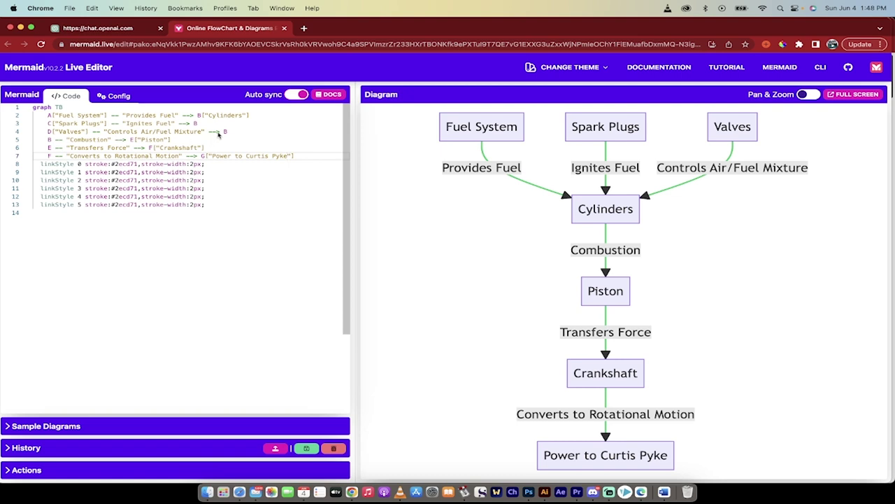
{"action": "left_click", "coordinate": [236, 133]}
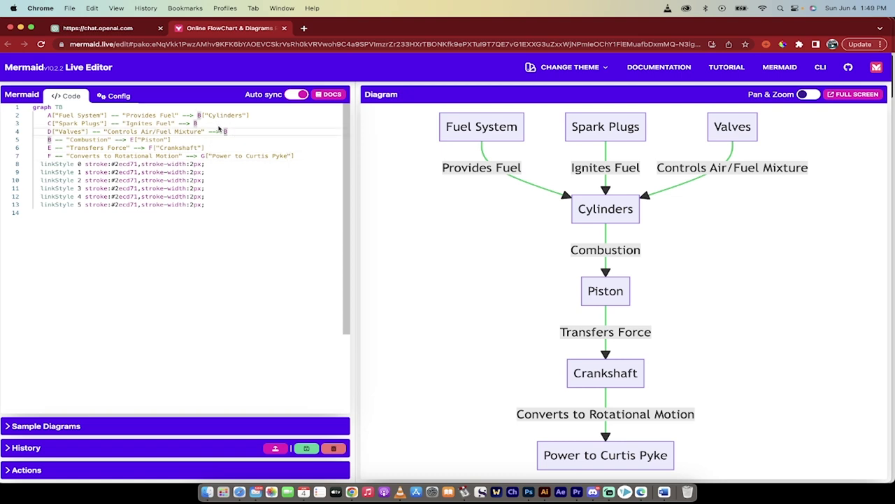
{"action": "key", "text": "Return"}
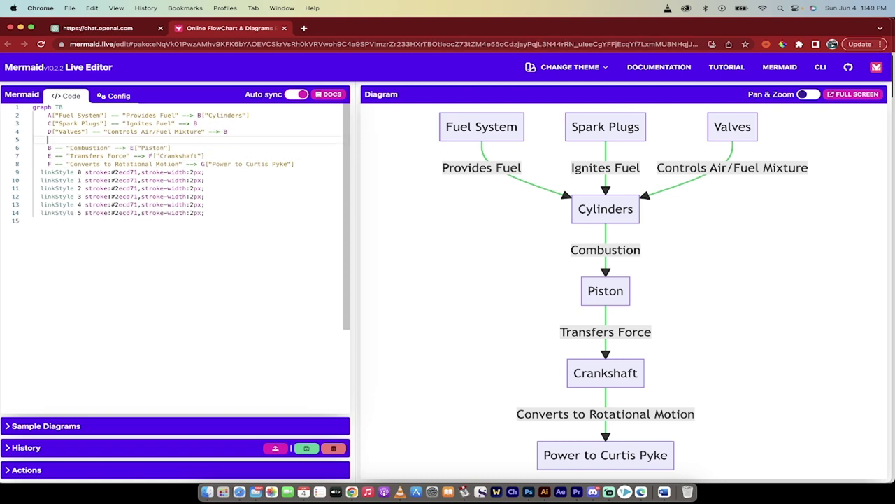
{"action": "type", "text": "Z"}
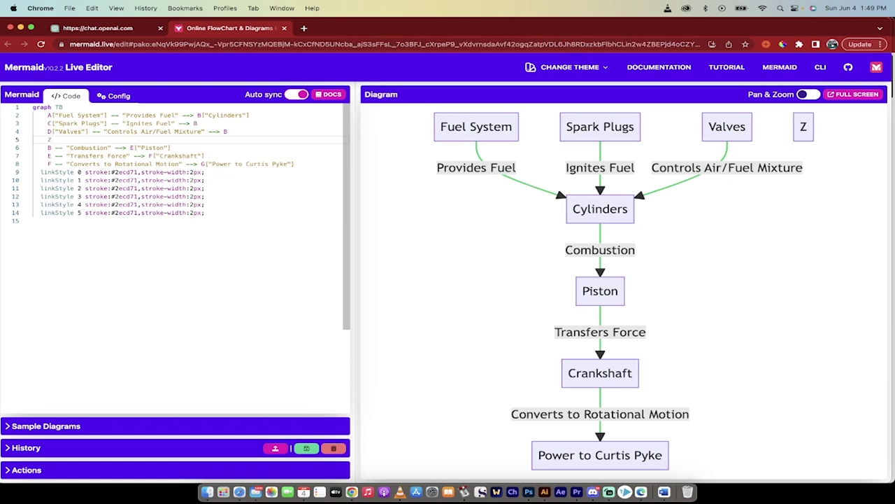
{"action": "type", "text": "[]"}
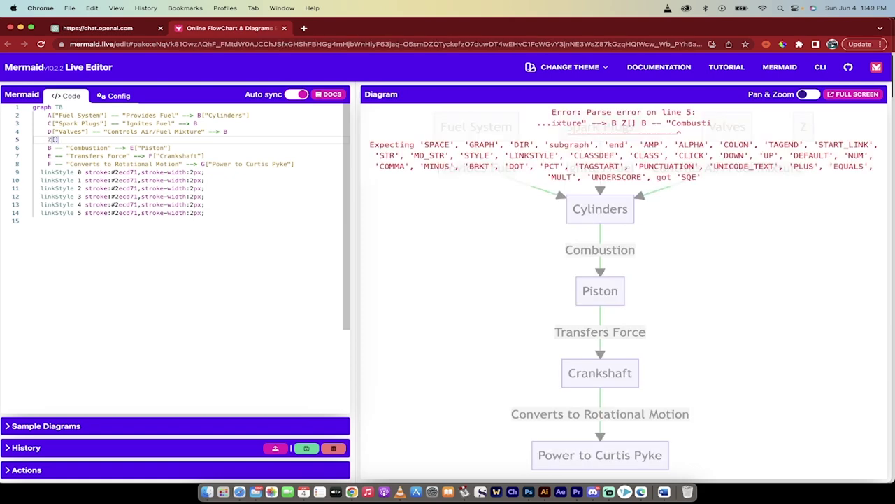
{"action": "type", "text": "CAKE"}
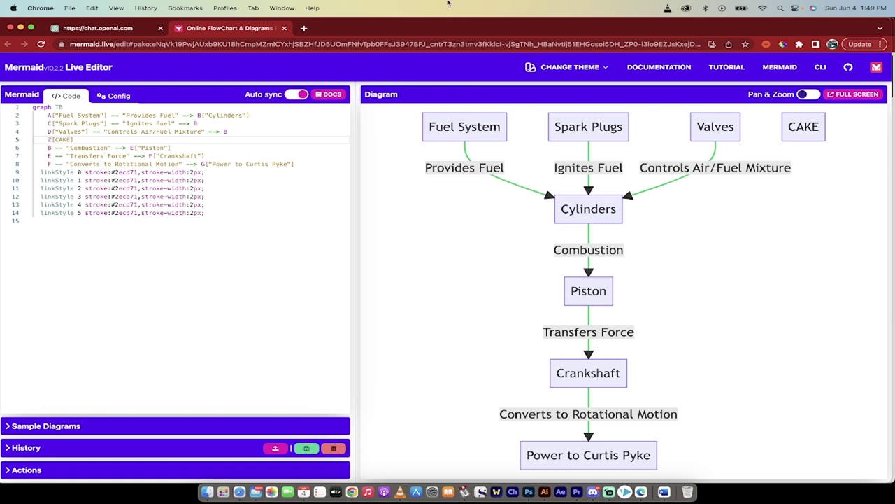
- Back in ChatGPT, ask how the fuel system works, then type 'show me how the fuel system works'
{"action": "left_click", "coordinate": [98, 26]}
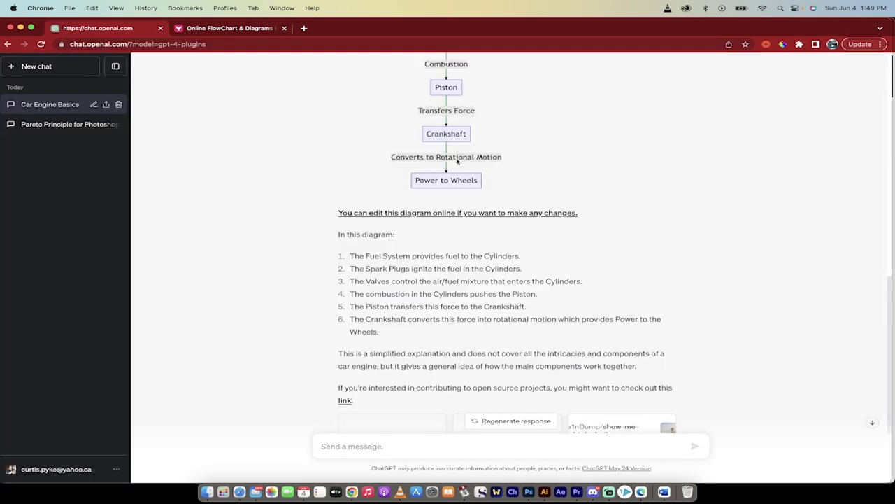
{"action": "scroll", "coordinate": [413, 289], "scroll_direction": "down", "scroll_amount": 3}
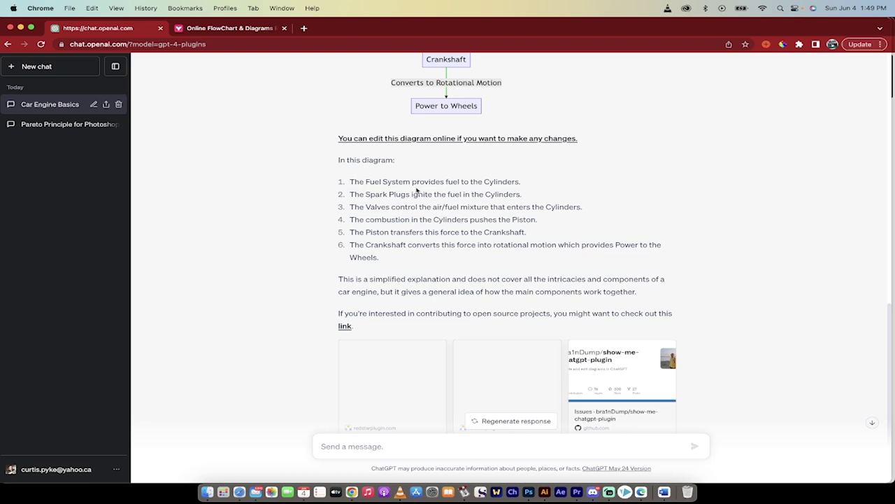
{"action": "scroll", "coordinate": [373, 231], "scroll_direction": "down", "scroll_amount": 2}
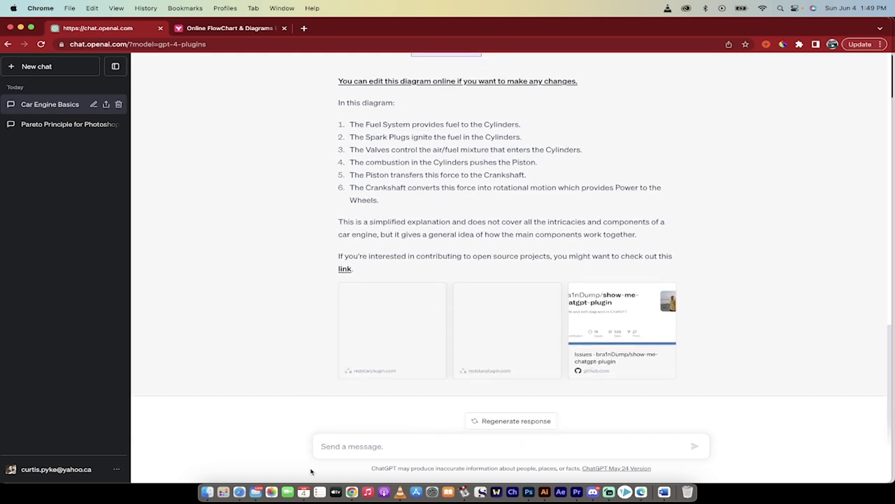
{"action": "type", "text": "Explain the"}
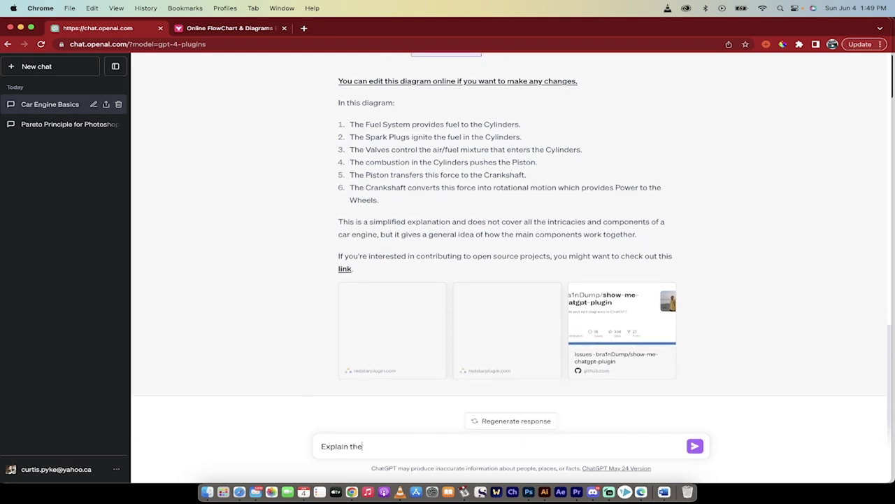
{"action": "type", "text": "wo the fu"}
{"action": "type", "text": " f"}
{"action": "type", "text": "uel system works"}
{"action": "key", "text": "Return"}
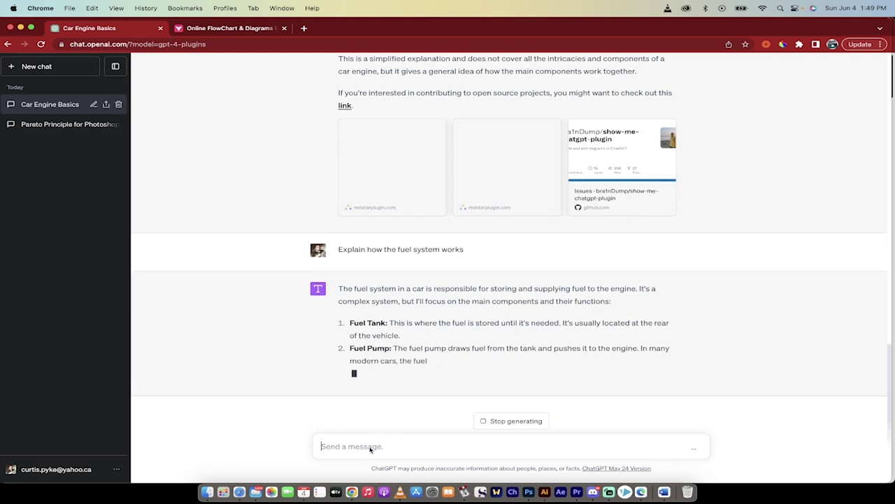
{"action": "type", "text": "show me ho"}
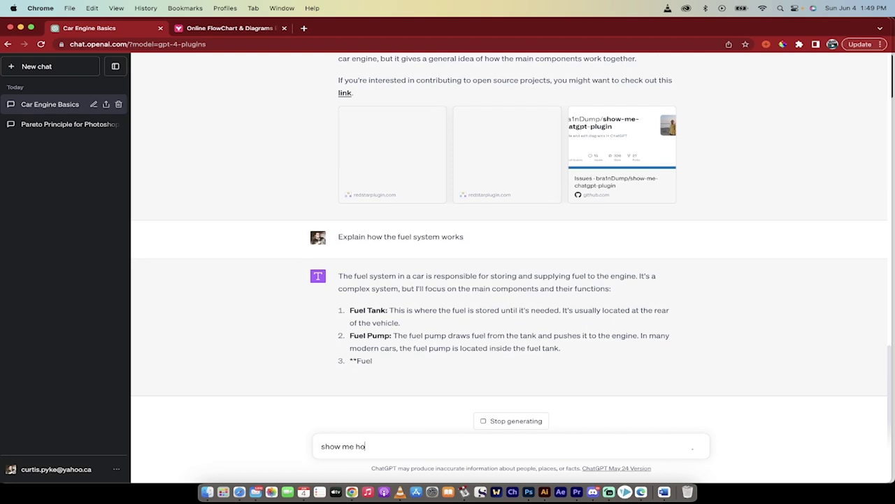
{"action": "type", "text": "w the fuel system works"}
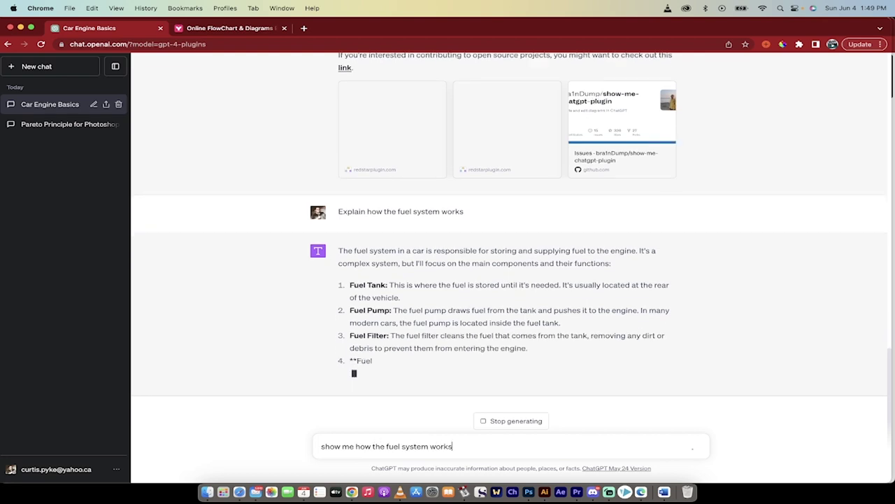